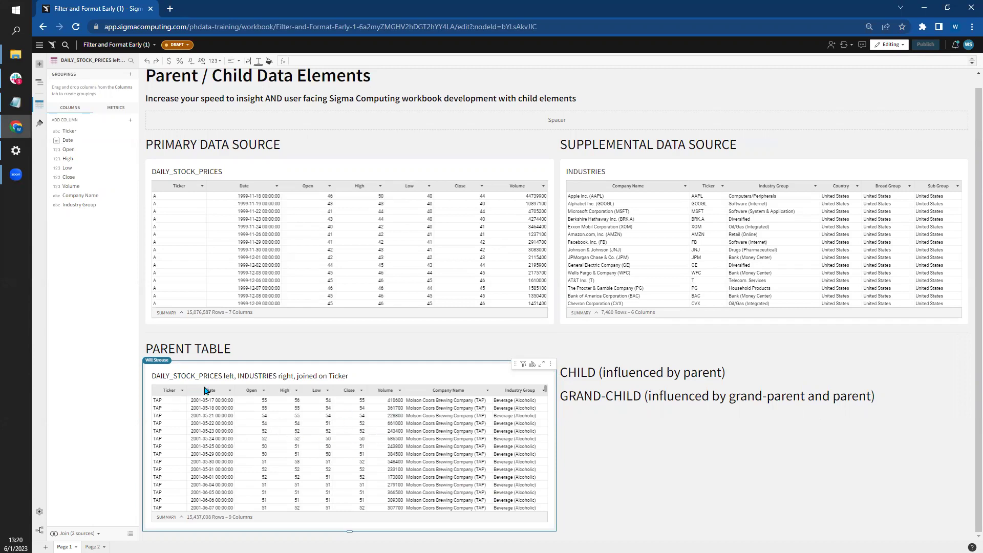
Step: Format the parent's Date column as short dates and Volume as numbers with thousands separators
click(230, 391)
mouse_move(241, 365)
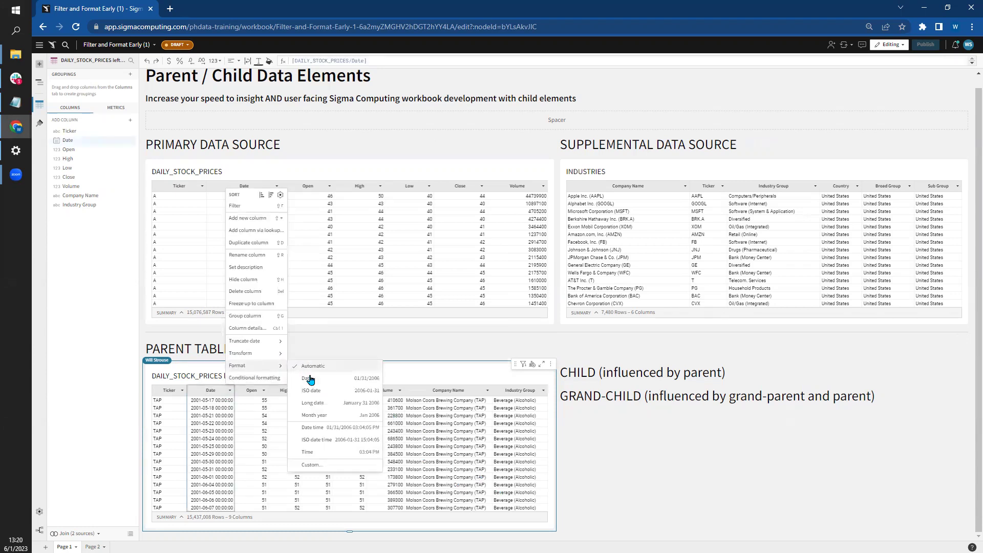
click(333, 379)
click(392, 391)
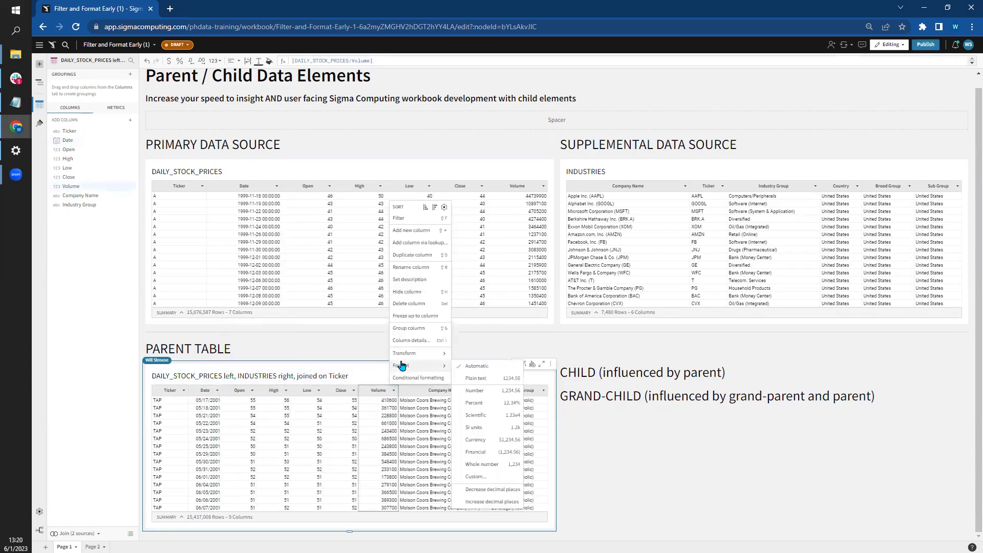
mouse_move(416, 369)
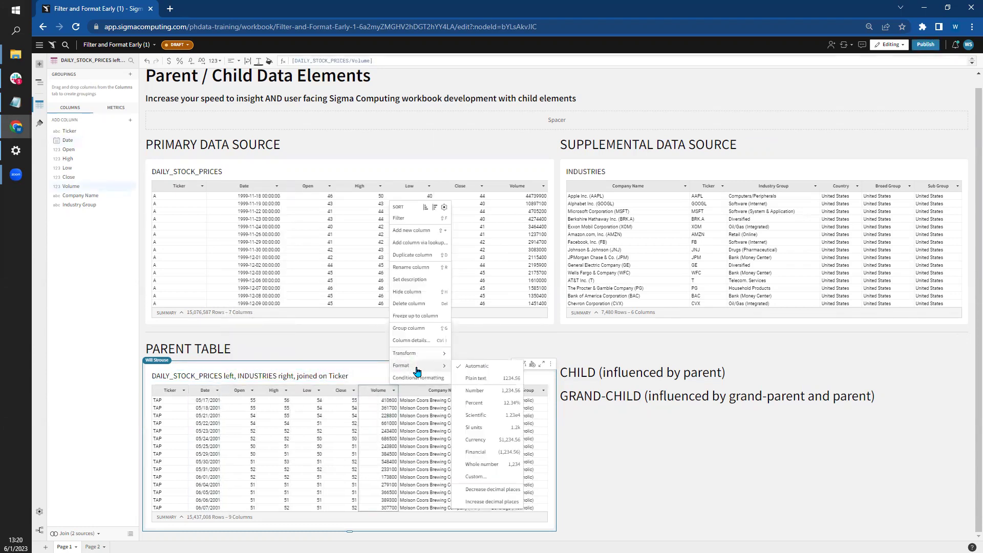
click(500, 390)
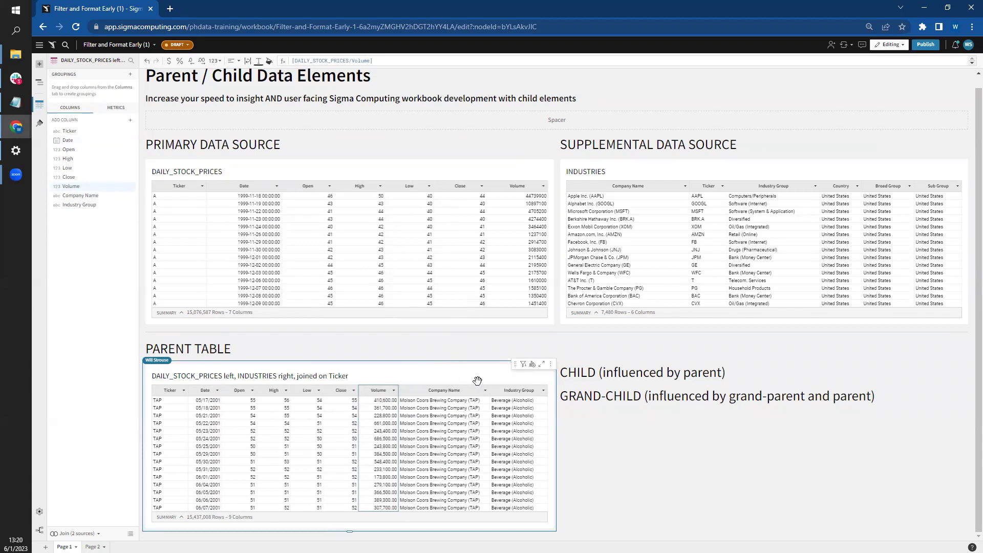
Step: Create a child table from the parent table and move it under the CHILD heading
click(532, 365)
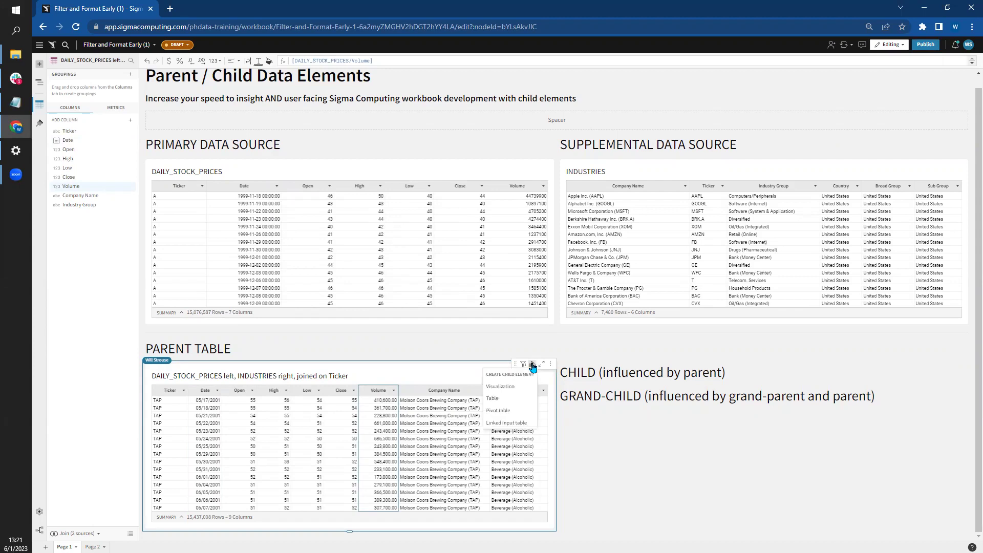
click(502, 399)
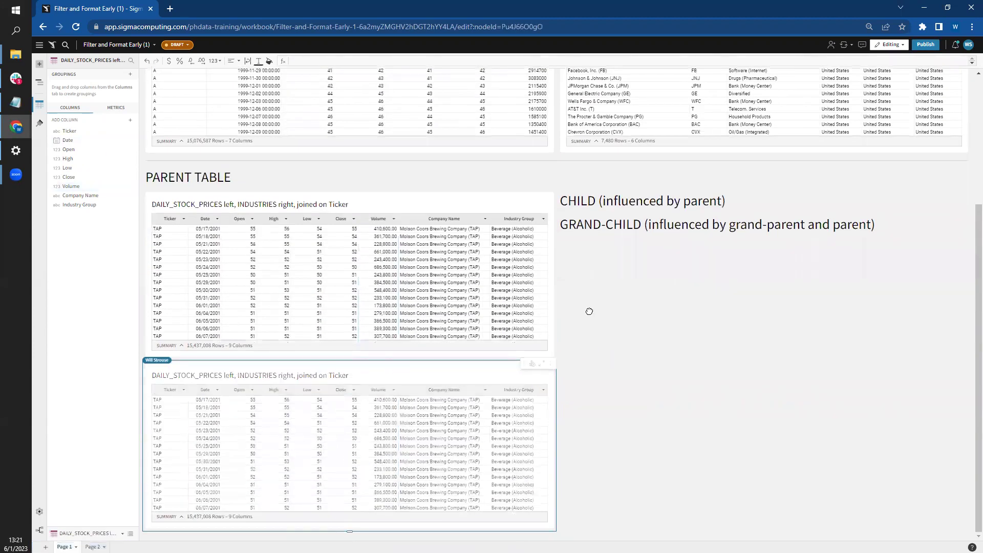
drag(670, 214, 670, 213)
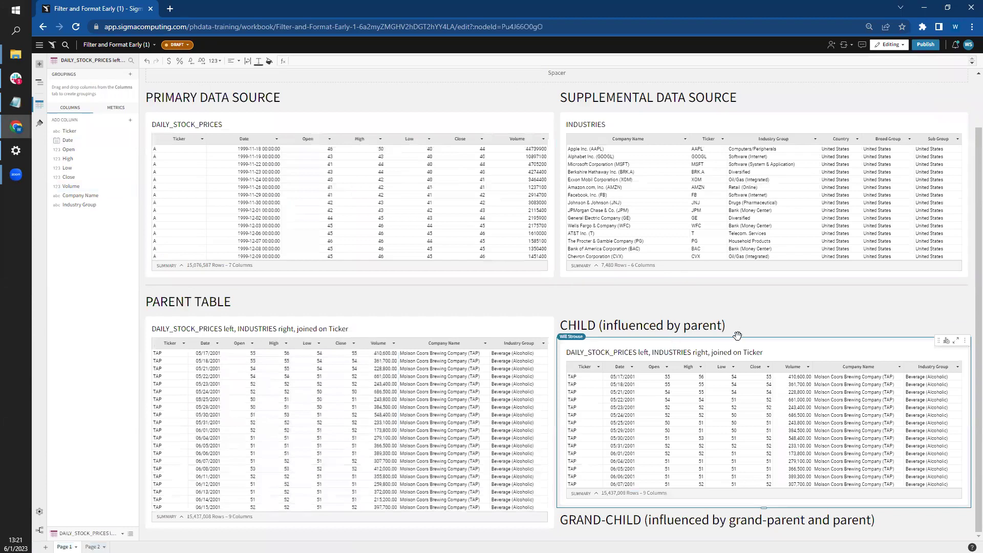
Step: Add a Between Date filter to the parent table starting 01/01/2008
click(226, 343)
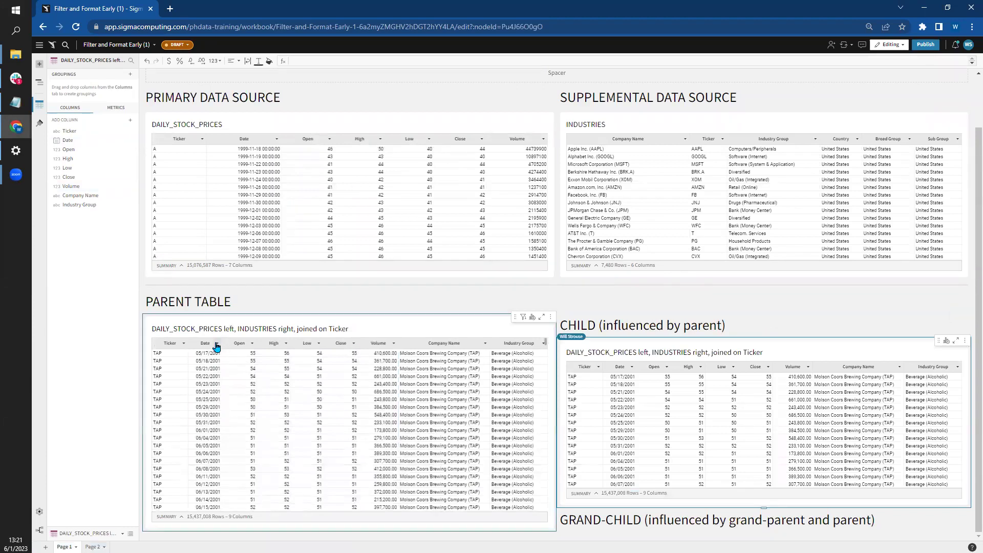
click(217, 344)
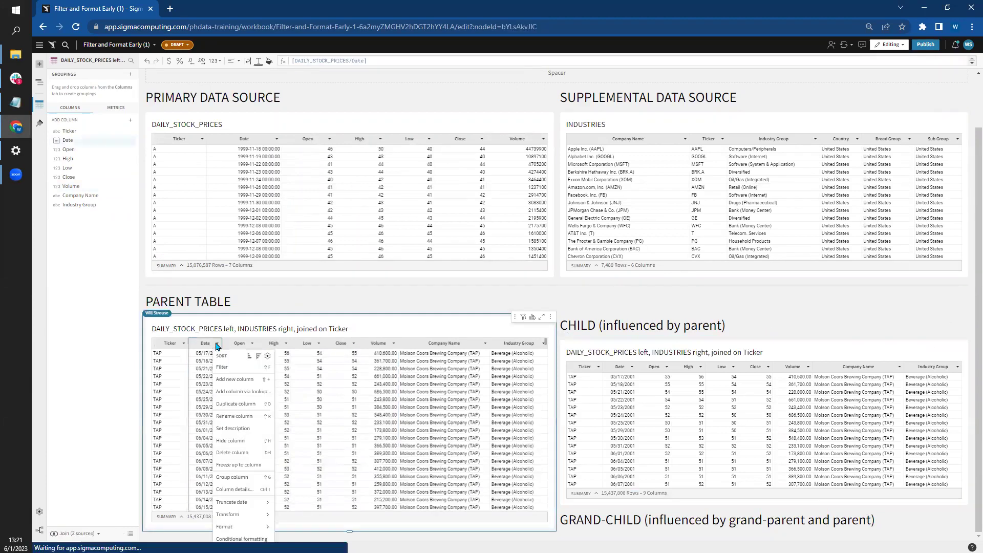
click(235, 368)
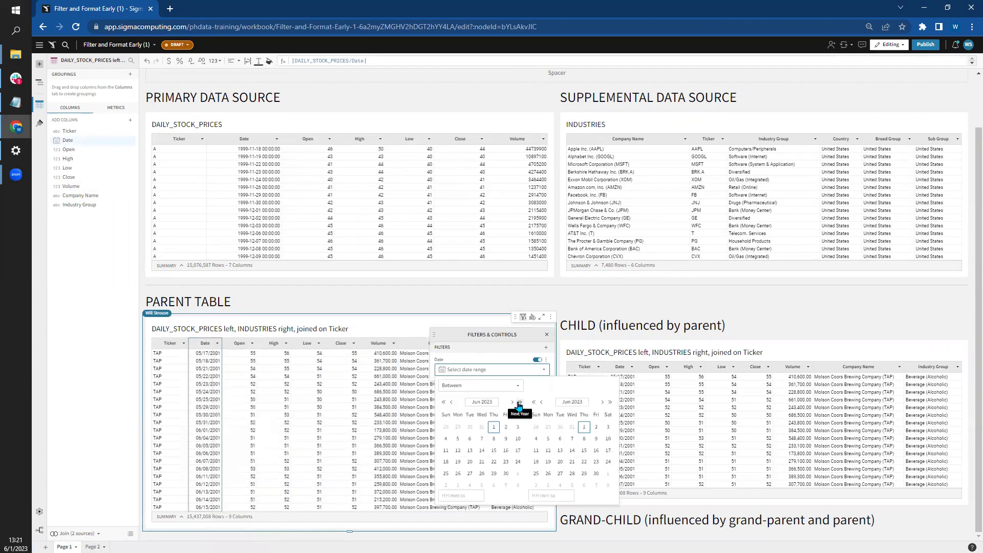
click(485, 403)
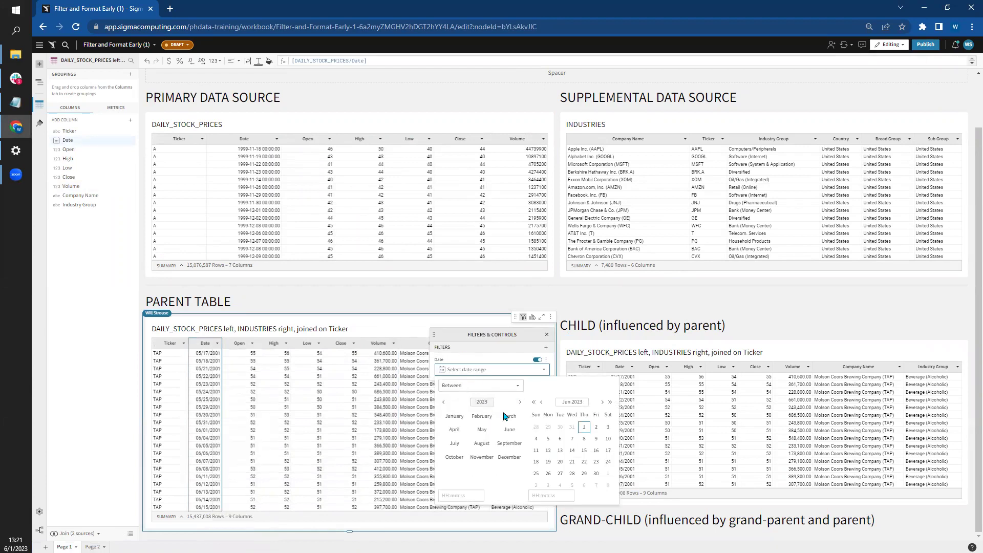
click(482, 402)
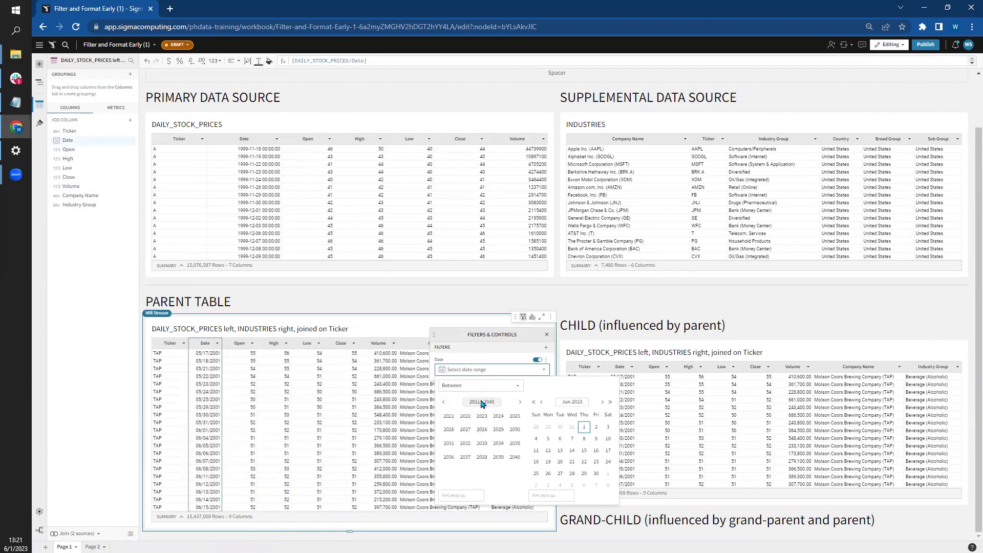
click(443, 402)
click(479, 429)
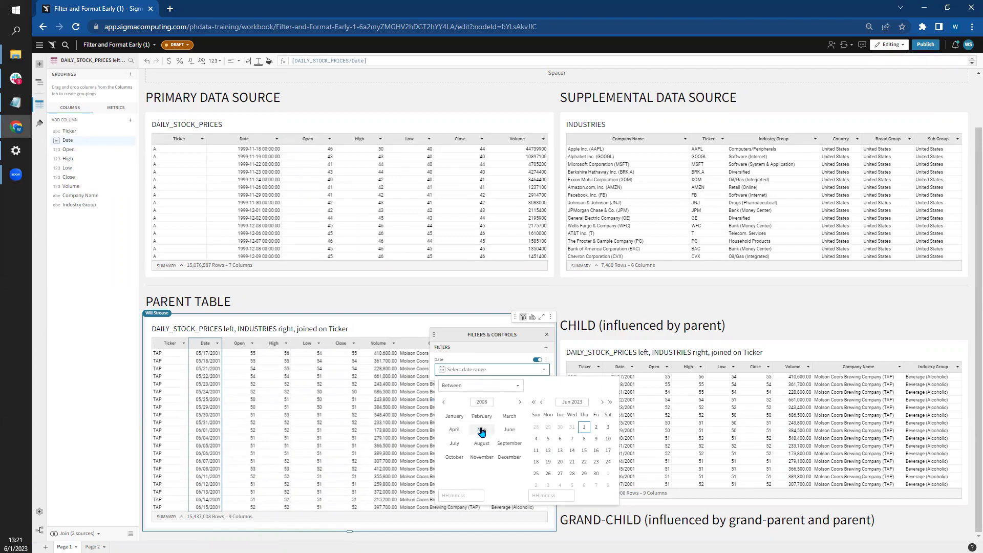
click(461, 417)
click(470, 427)
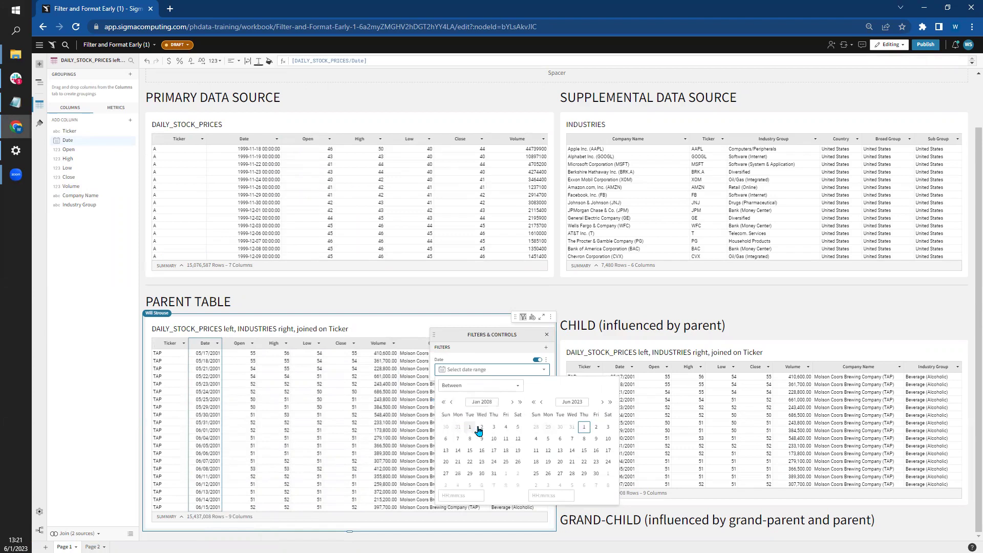
Step: Set the Date filter's end date to 01/01/2009 and close the filter panel
click(573, 402)
click(534, 402)
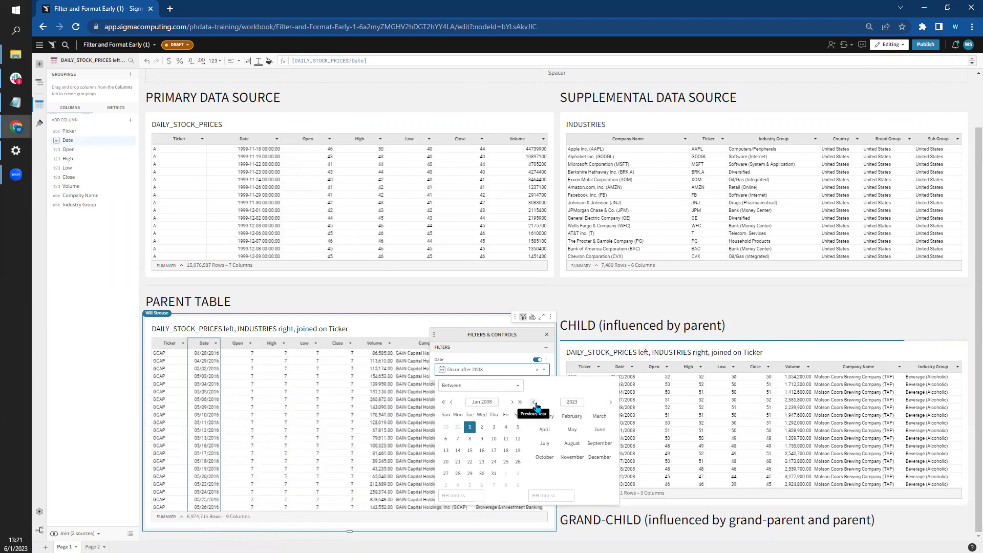
click(533, 402)
click(534, 403)
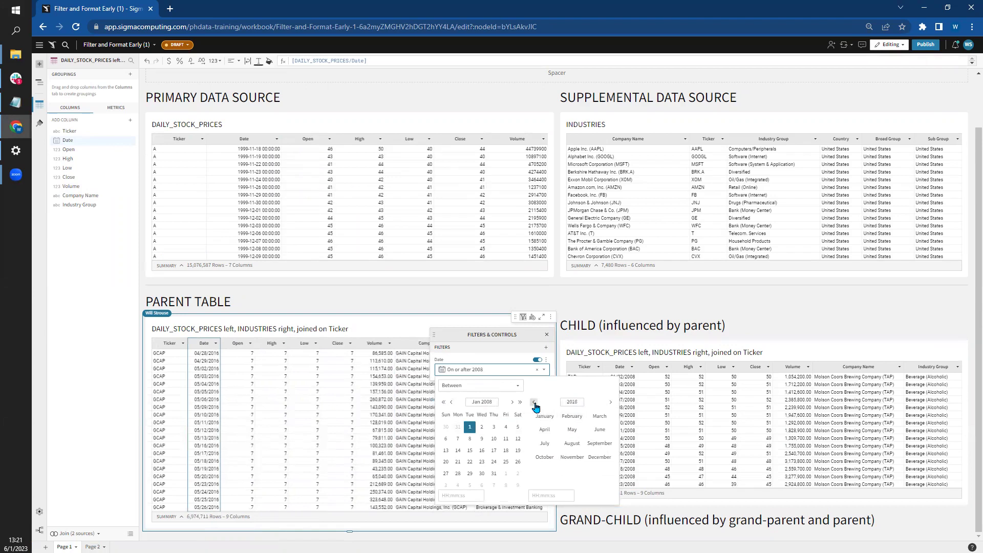
click(533, 402)
click(534, 402)
click(533, 402)
click(544, 415)
click(583, 427)
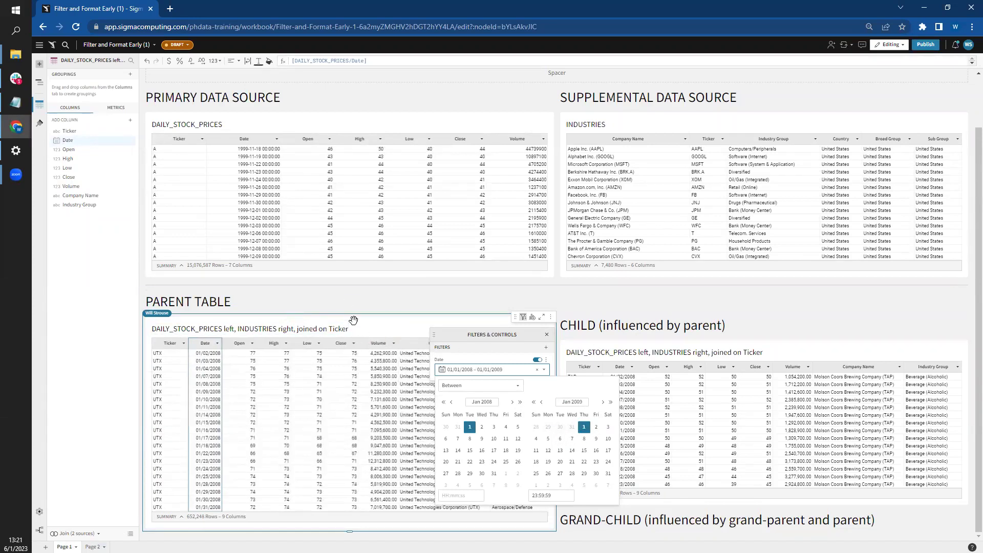
click(833, 351)
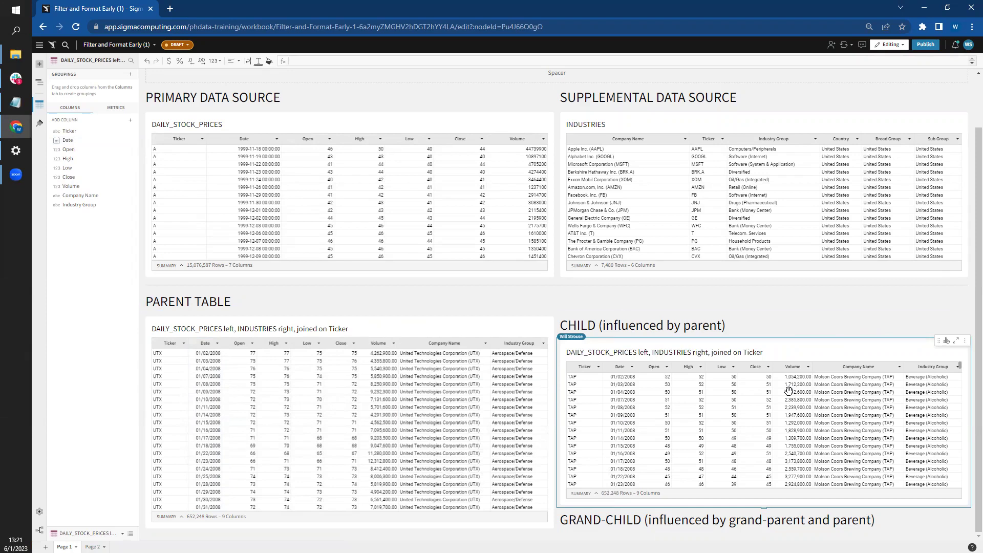
Step: Add an Industry Group filter to the child table, test Banks (Regional), then clear it
click(957, 367)
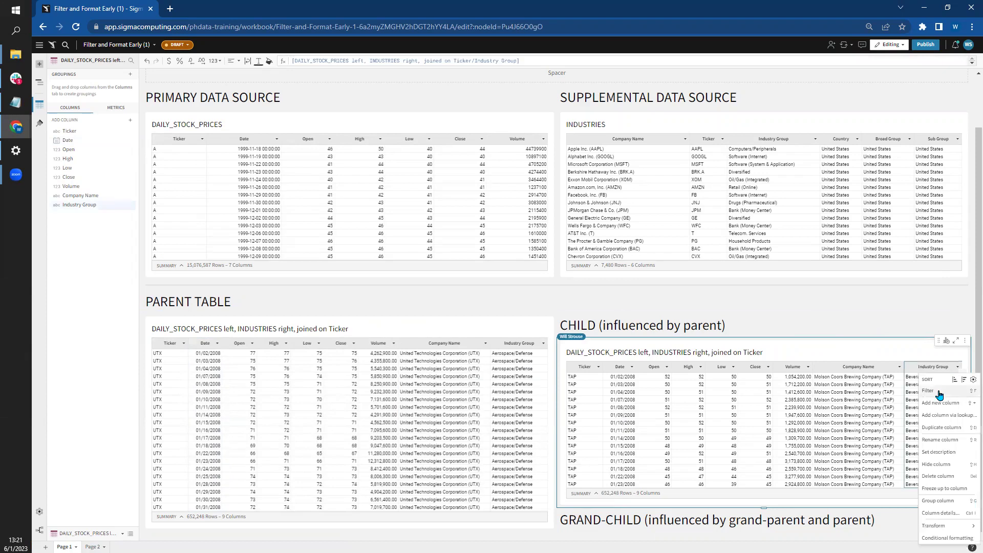
click(938, 392)
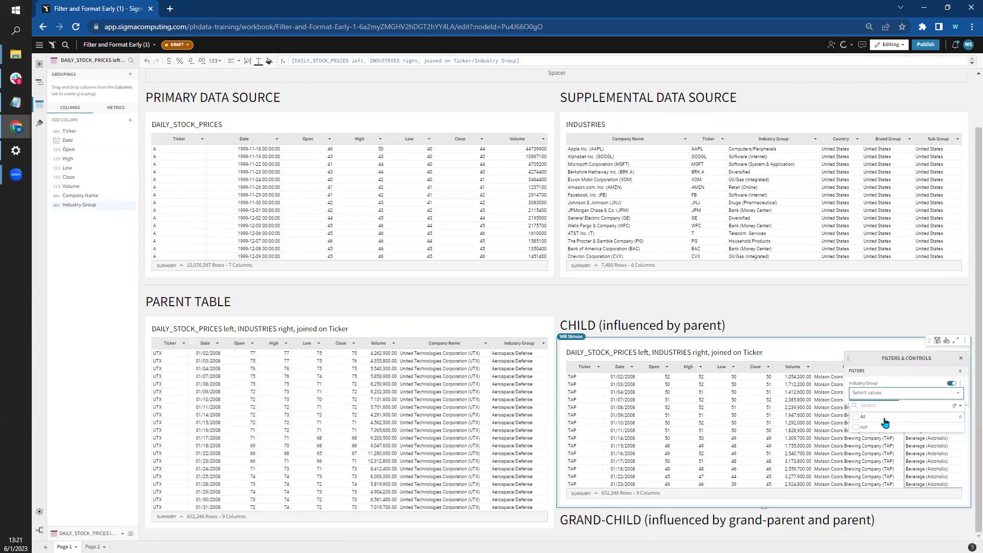
click(856, 437)
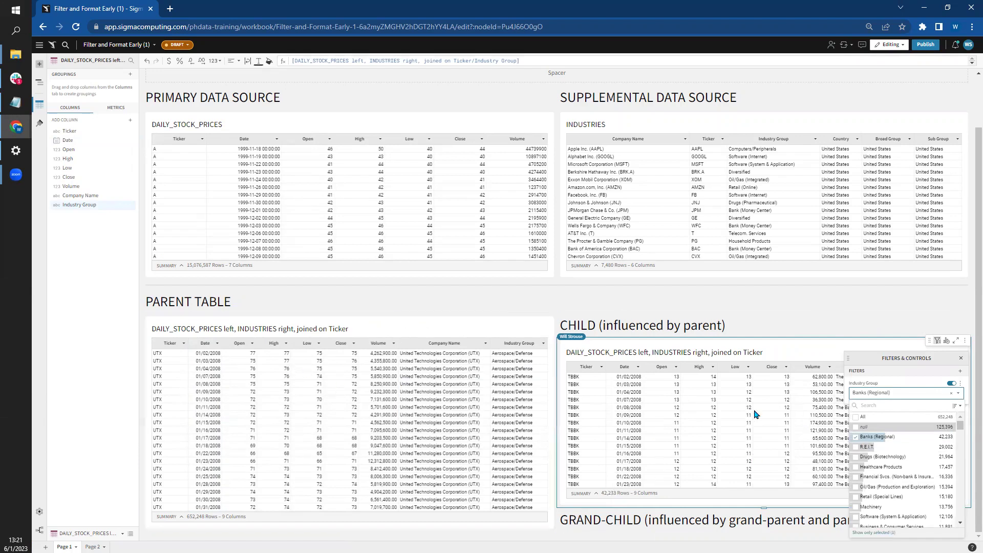
click(857, 439)
click(823, 358)
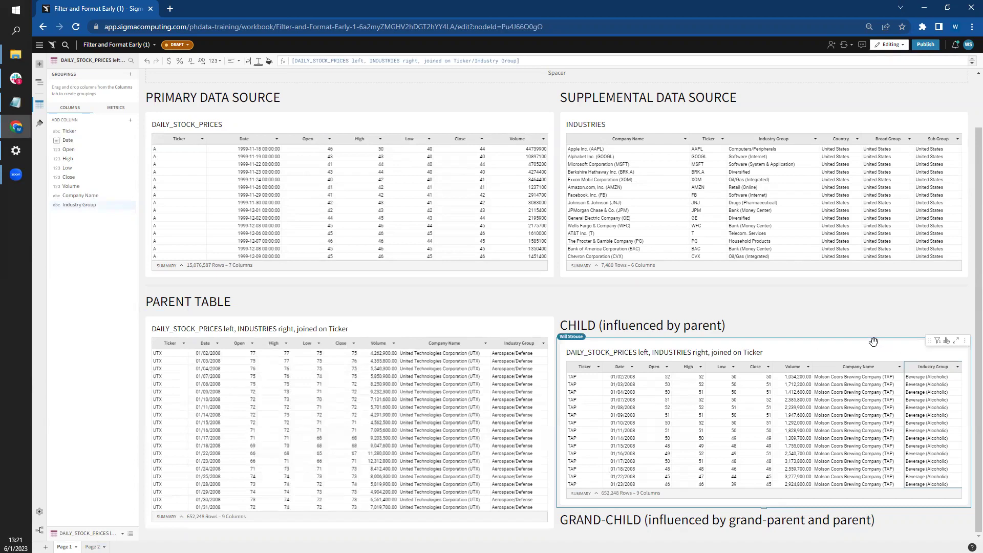
Step: Create a grand-child table element from the child table
click(945, 341)
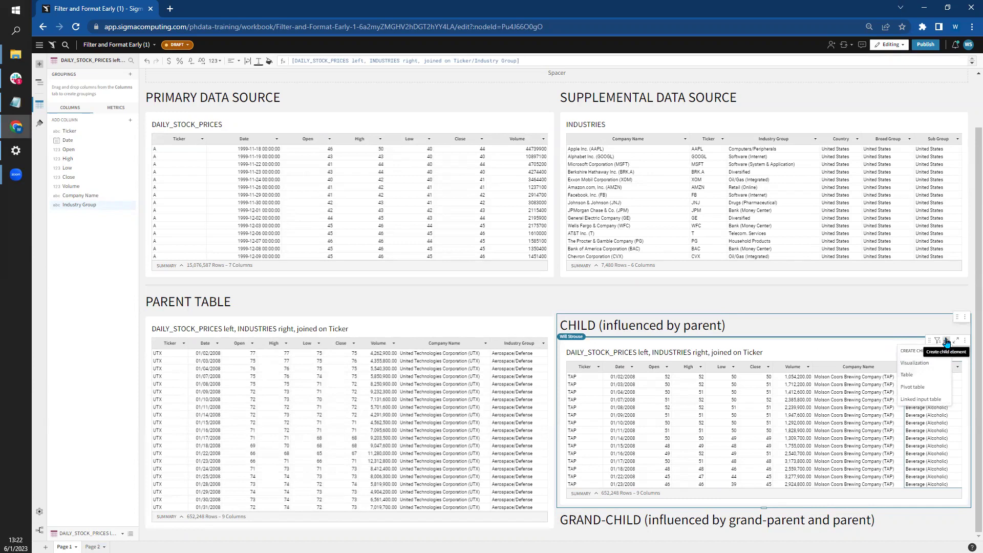
click(917, 375)
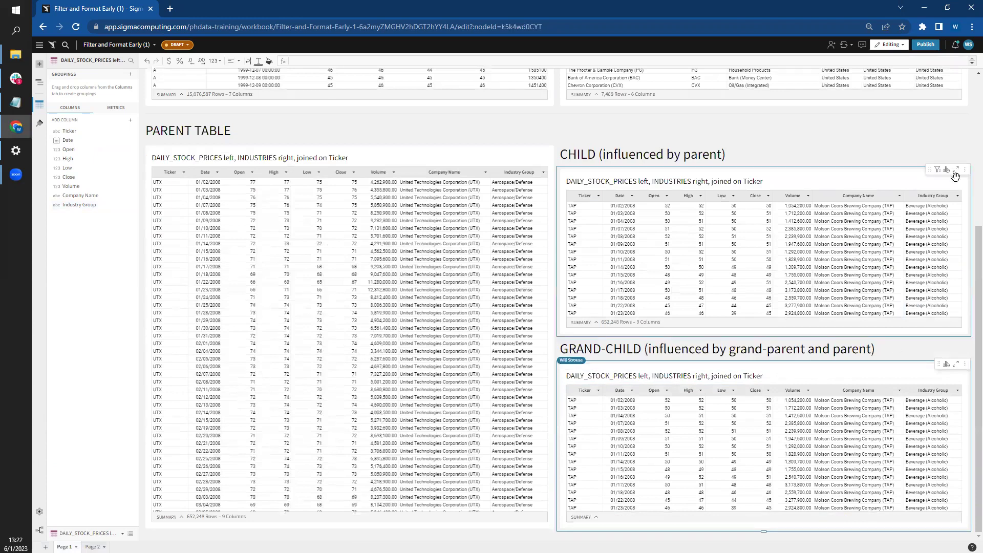
Step: Filter the child table's Industry Group to Banks (Regional), then select the grand-child table
click(957, 196)
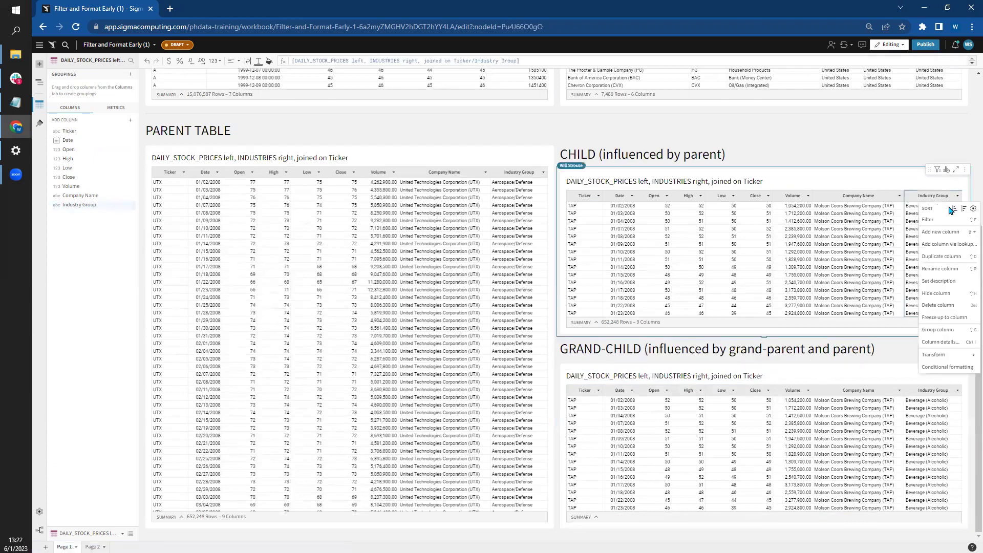
click(927, 220)
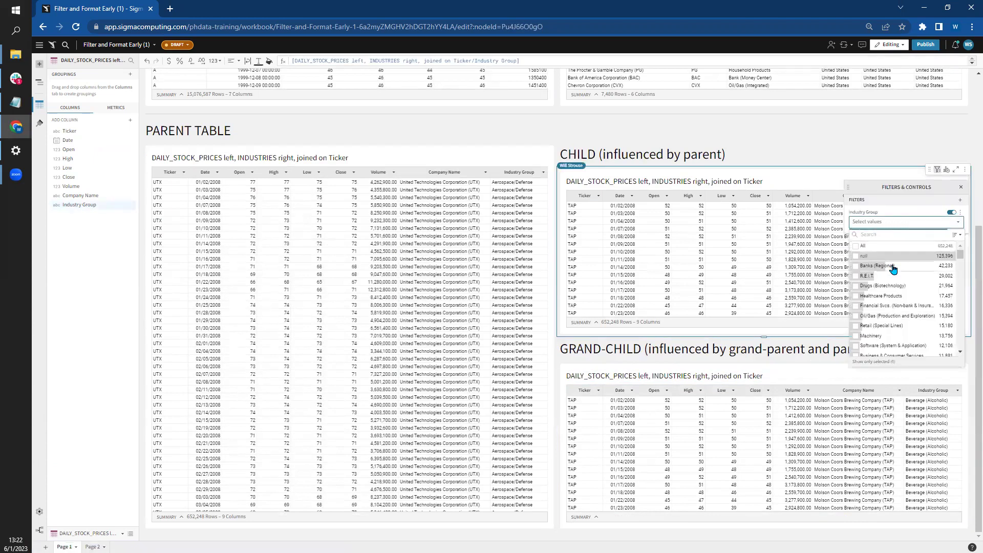
click(855, 266)
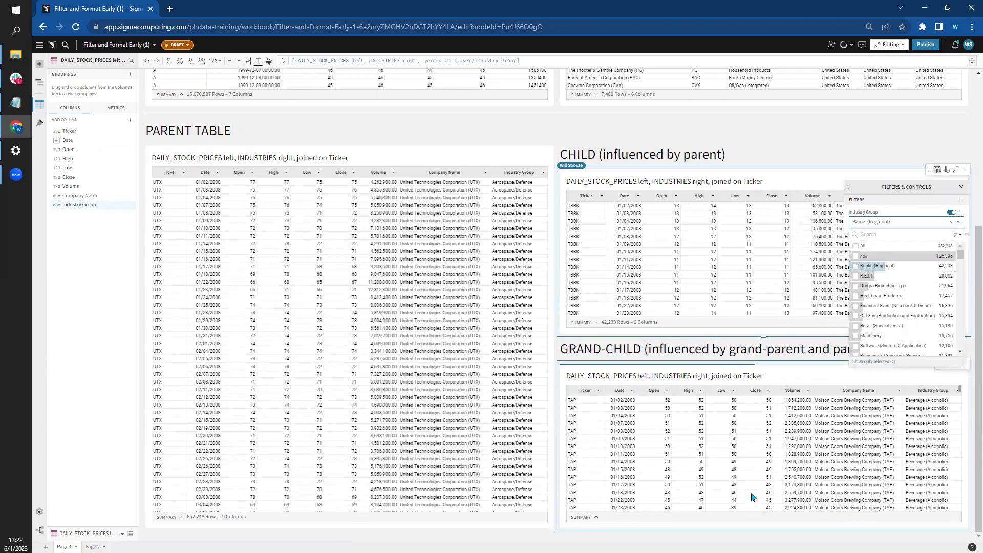
click(594, 522)
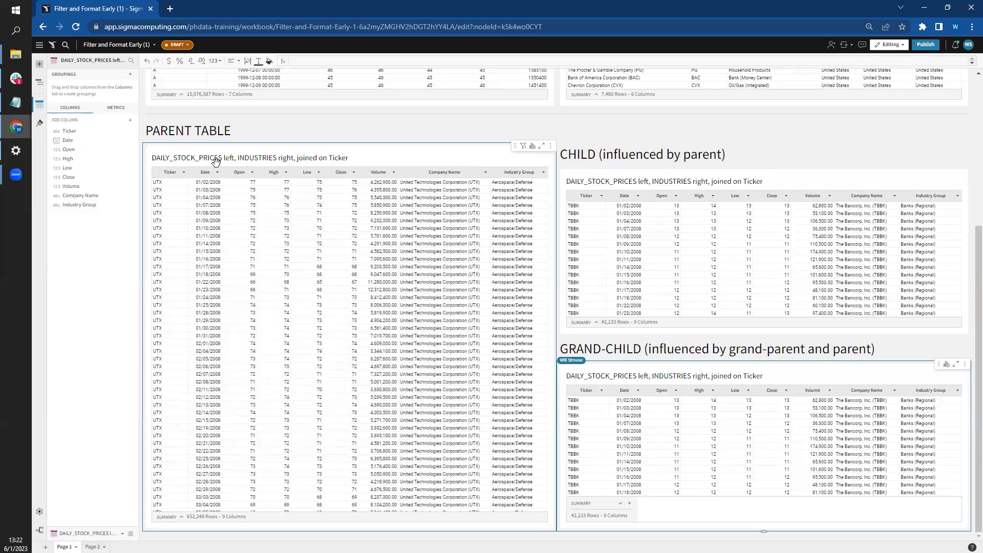
Step: Add an Industry Group filter to the parent table, check Healthcare Products, then uncheck it
click(542, 172)
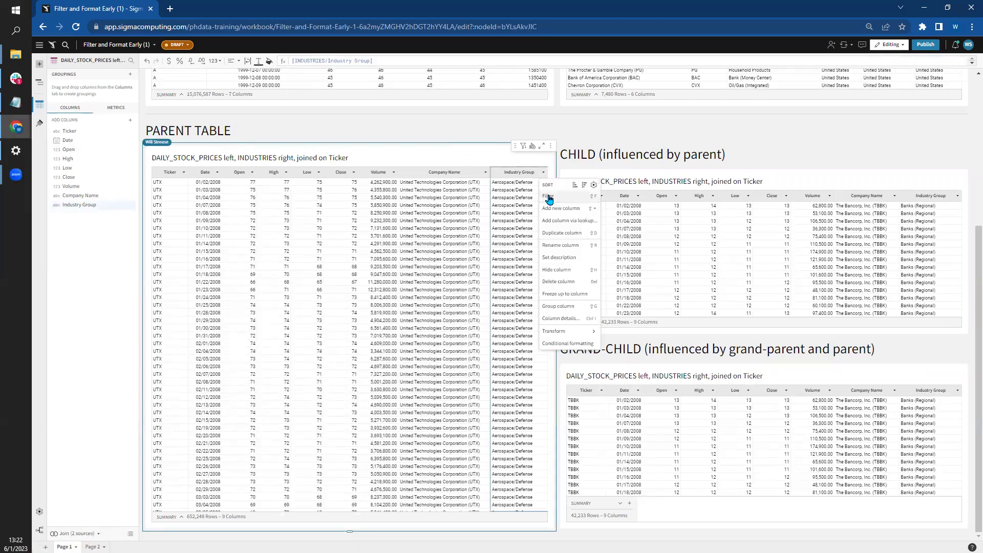
click(548, 198)
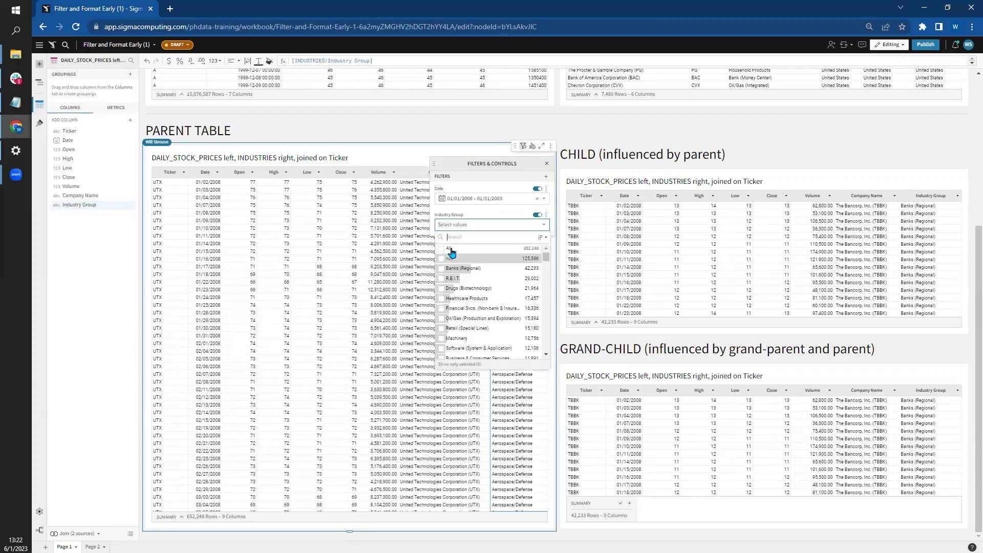
click(440, 300)
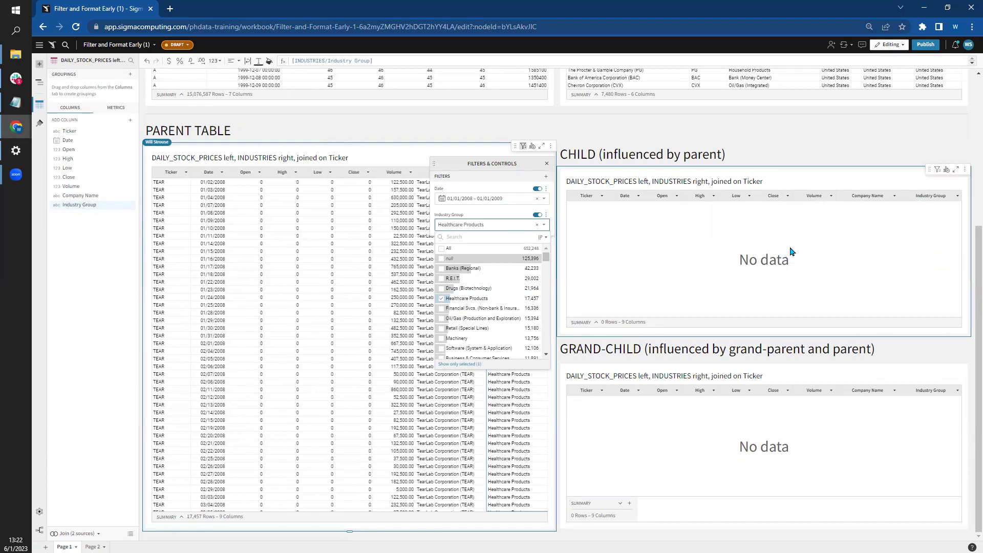
click(441, 300)
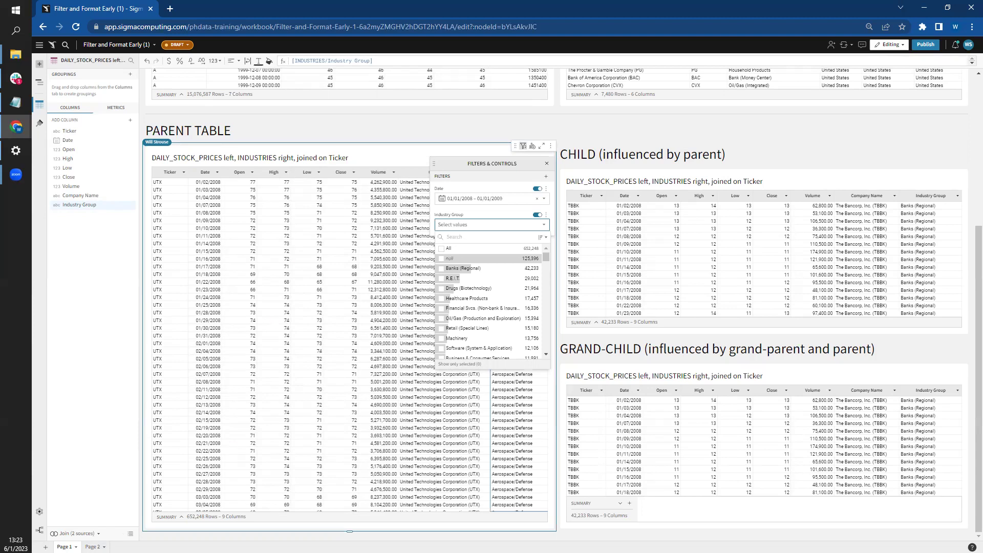
Step: Go to Page 2 of the workbook
click(92, 547)
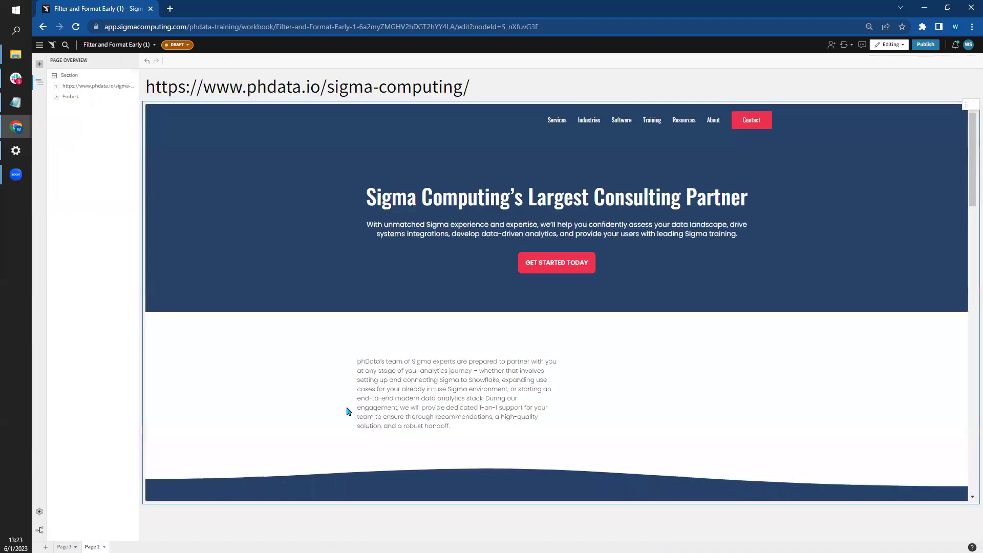